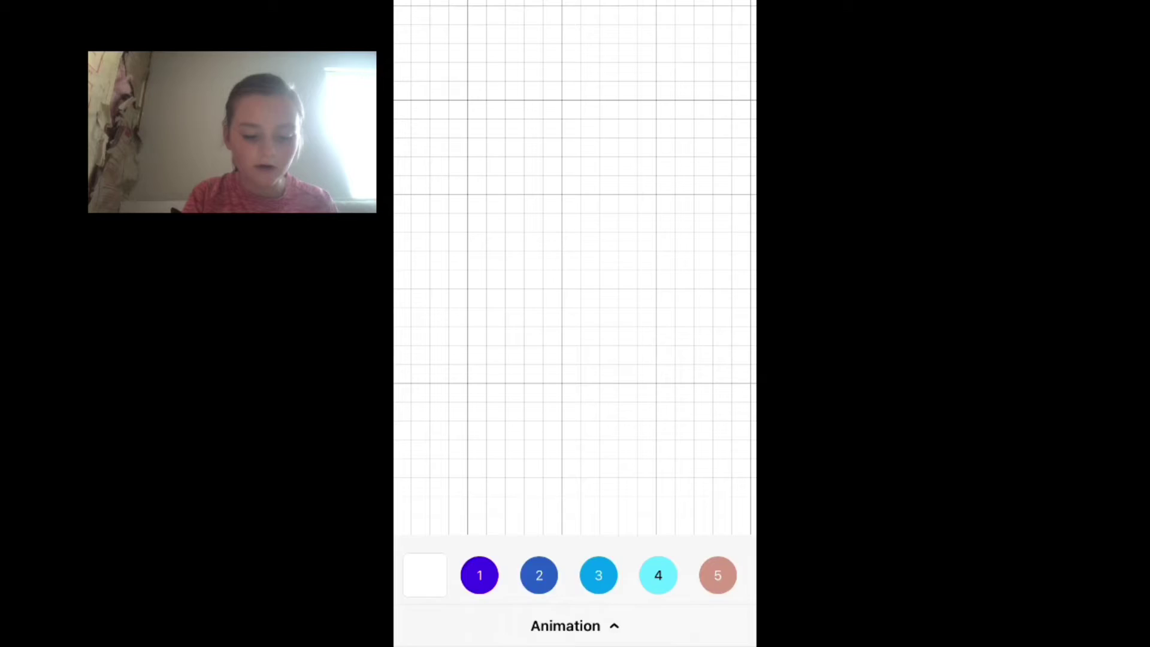
Show the animation frame strip and pick light brown swatch 24 as the drawing colour
scroll(575, 576, right, 5)
scroll(575, 575, right, 10)
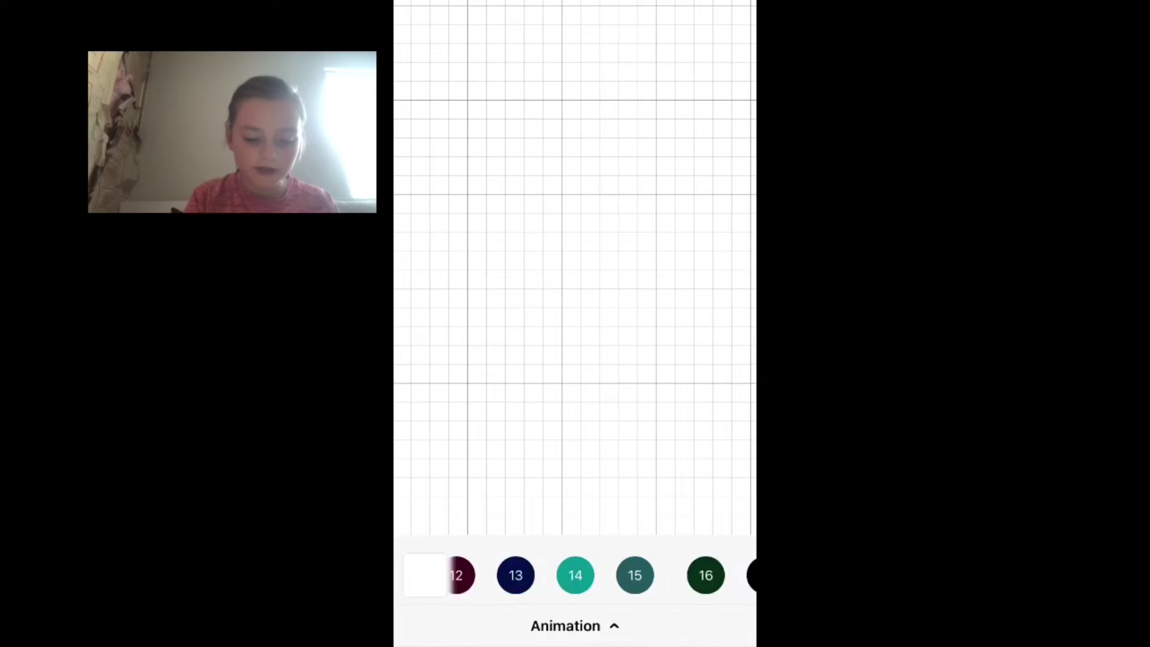
scroll(575, 606, down, 2)
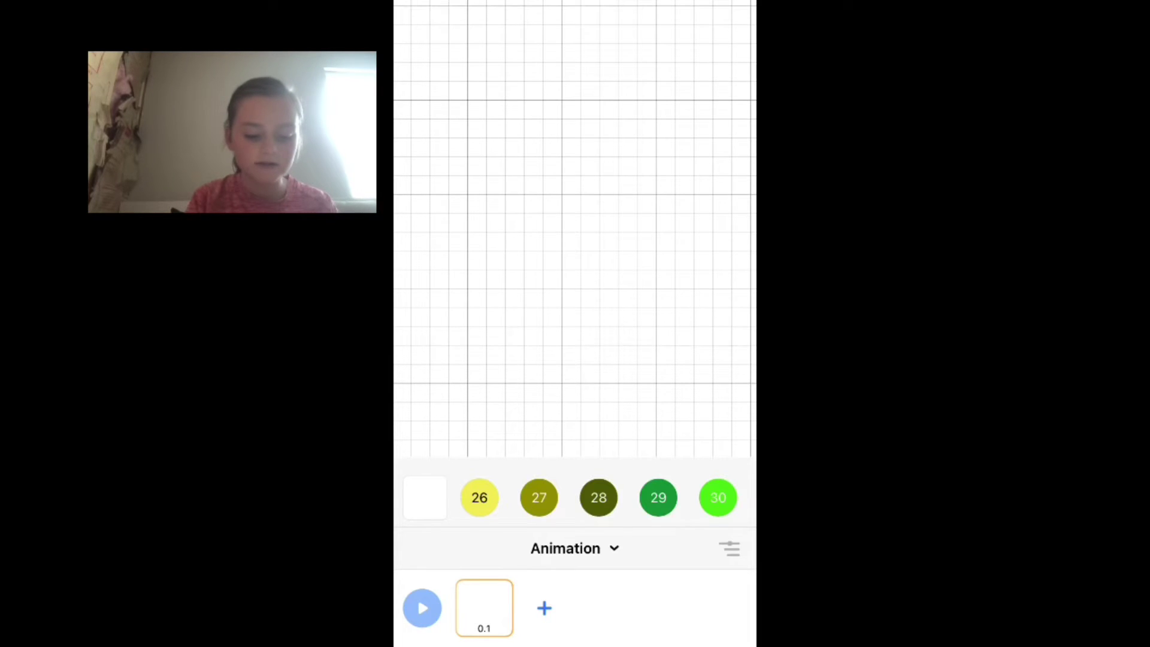
scroll(575, 240, up, 2)
scroll(599, 498, left, 5)
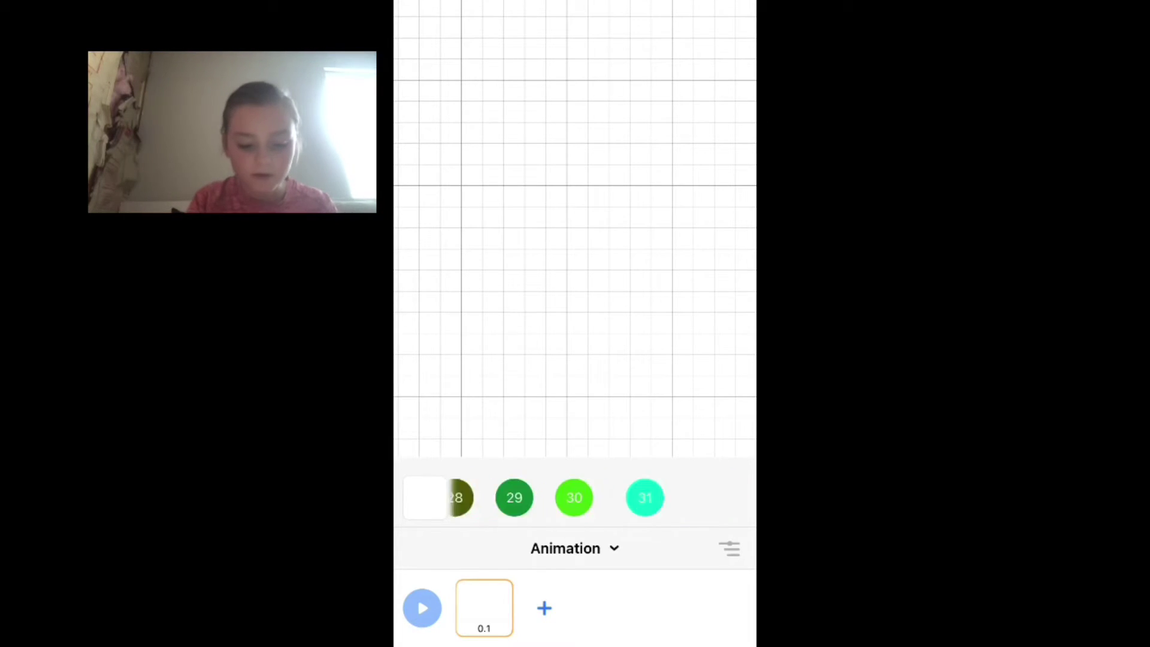
click(599, 497)
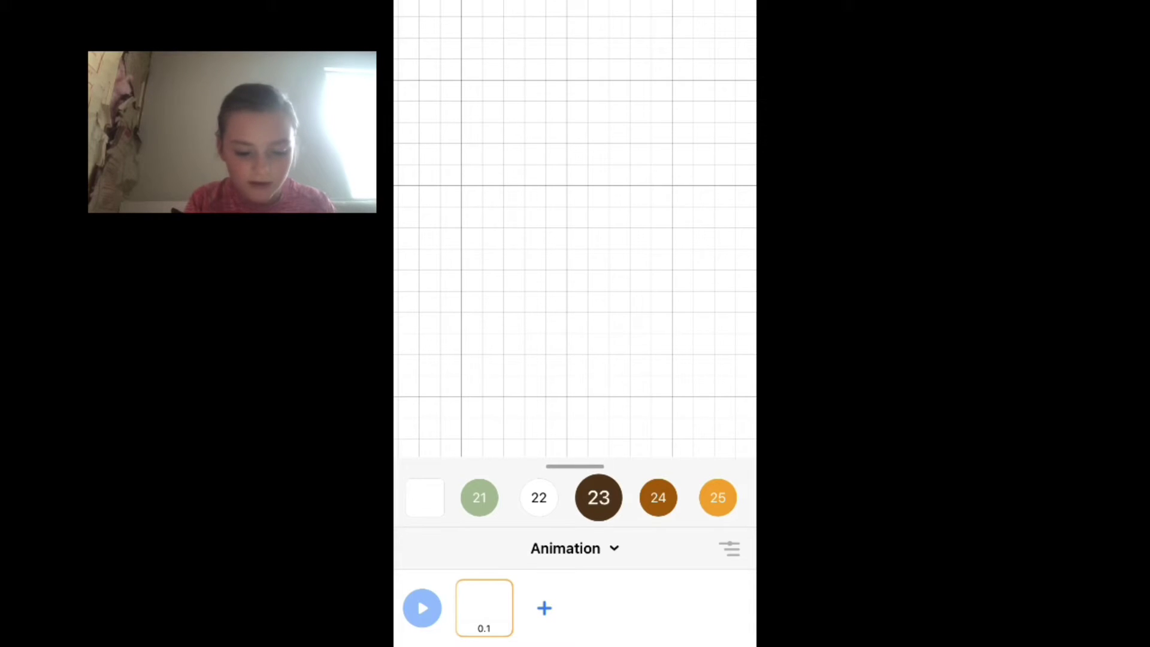
click(658, 497)
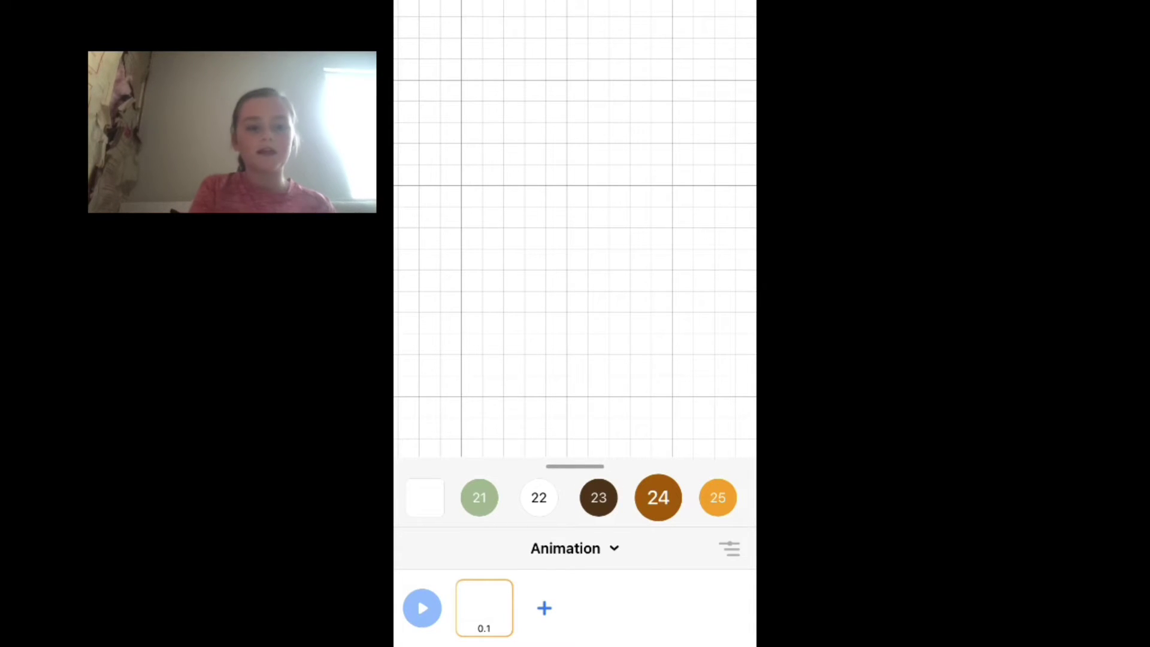
scroll(576, 240, up, 2)
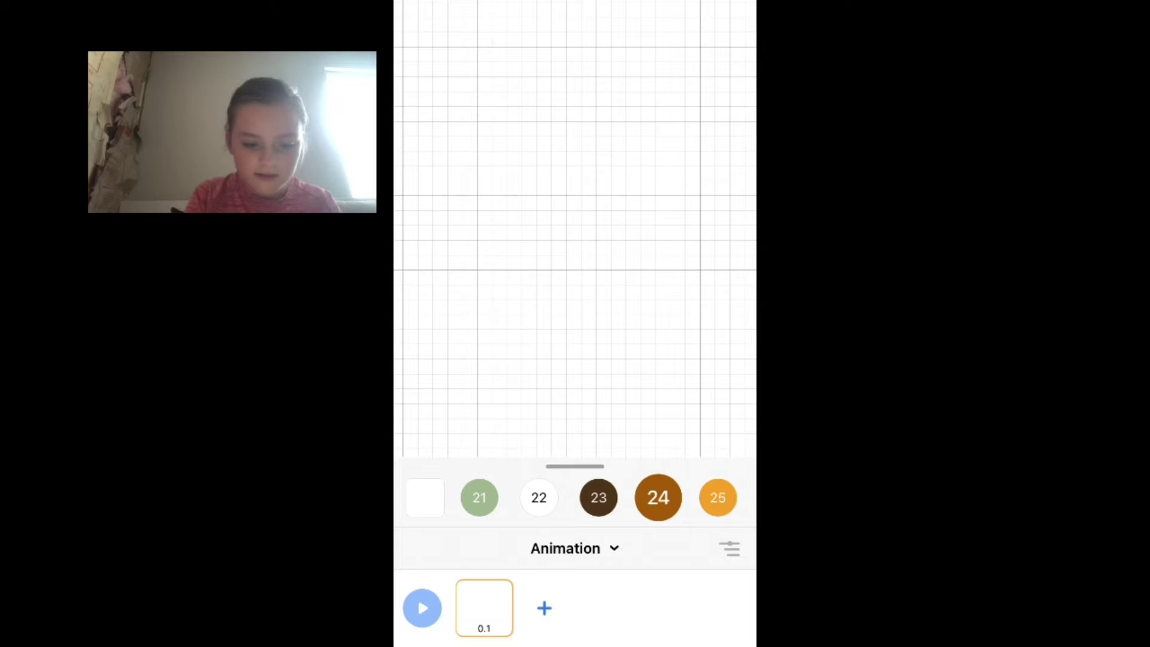
Draw a thick light-brown (colour 24) rectangular outline in the middle of the grid
mouse_move(488, 123)
mouse_down()
mouse_move(484, 359)
mouse_move(732, 351)
mouse_move(737, 187)
mouse_move(681, 202)
mouse_move(485, 203)
mouse_up()
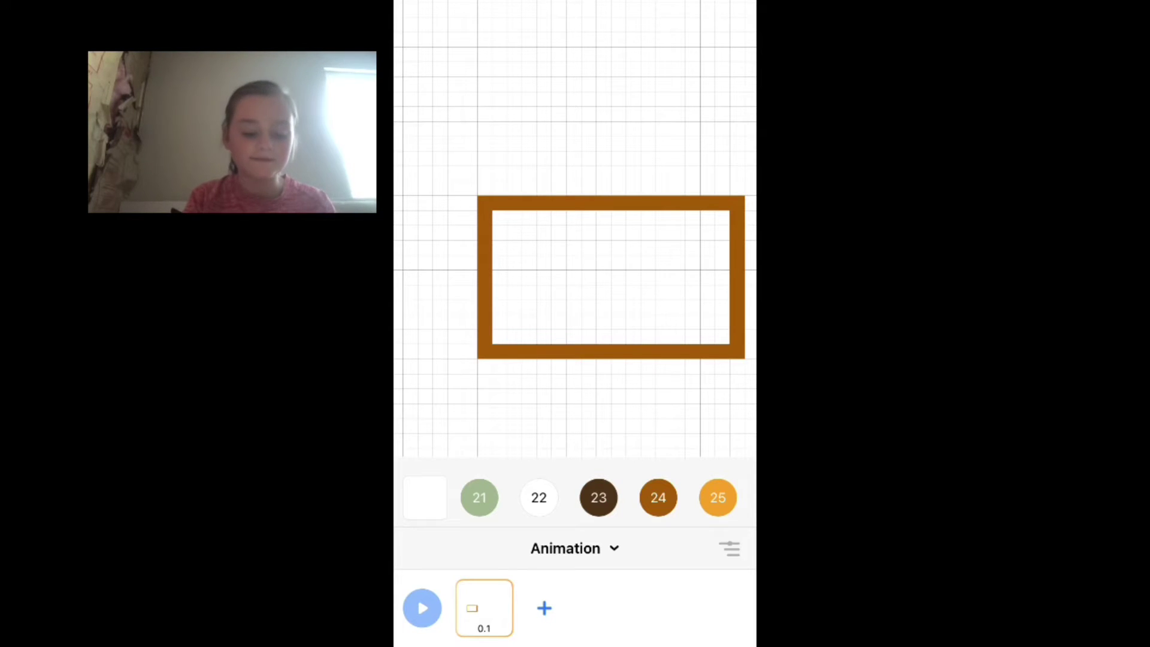
click(658, 498)
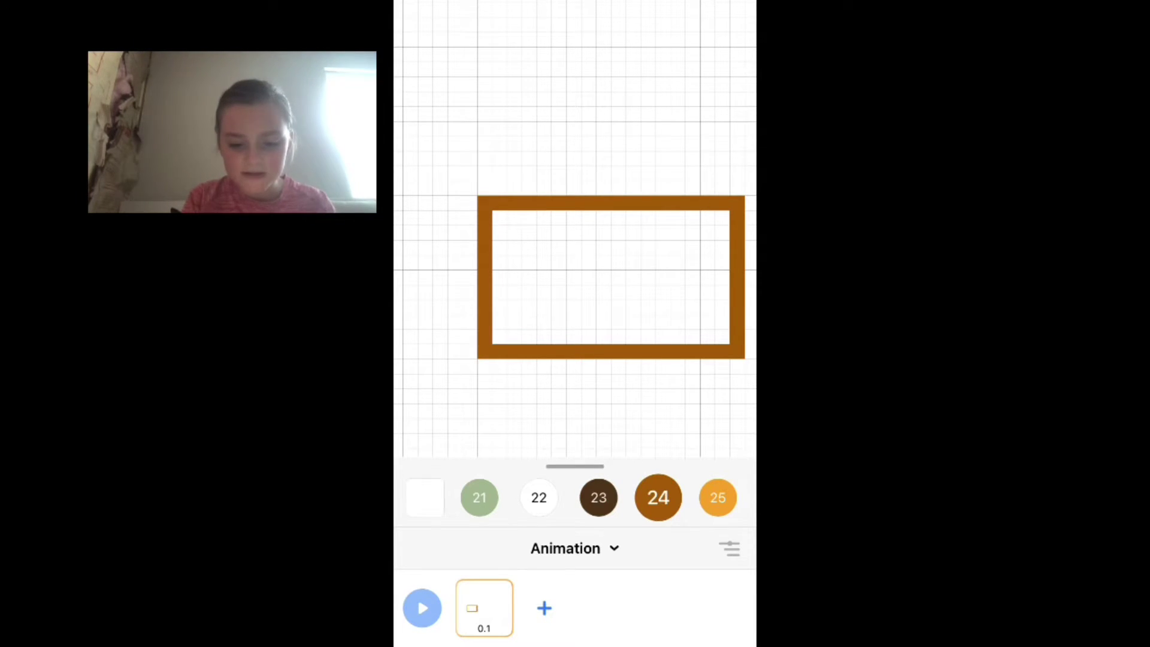
mouse_move(570, 129)
mouse_down()
mouse_move(498, 129)
mouse_move(498, 257)
mouse_move(555, 276)
mouse_move(701, 272)
mouse_move(635, 274)
mouse_move(698, 259)
mouse_move(714, 186)
mouse_move(705, 150)
mouse_move(554, 146)
mouse_move(508, 173)
mouse_up()
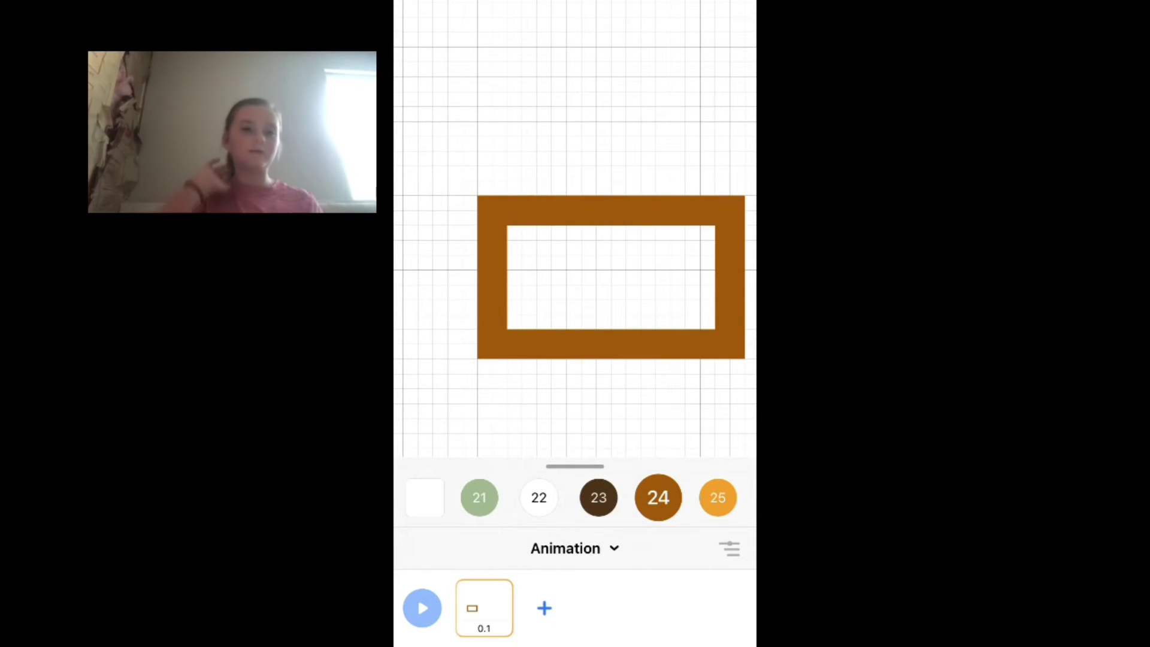
Fill the bottom two rows inside the frame with black colour 17 as coals
scroll(575, 228, right, 2)
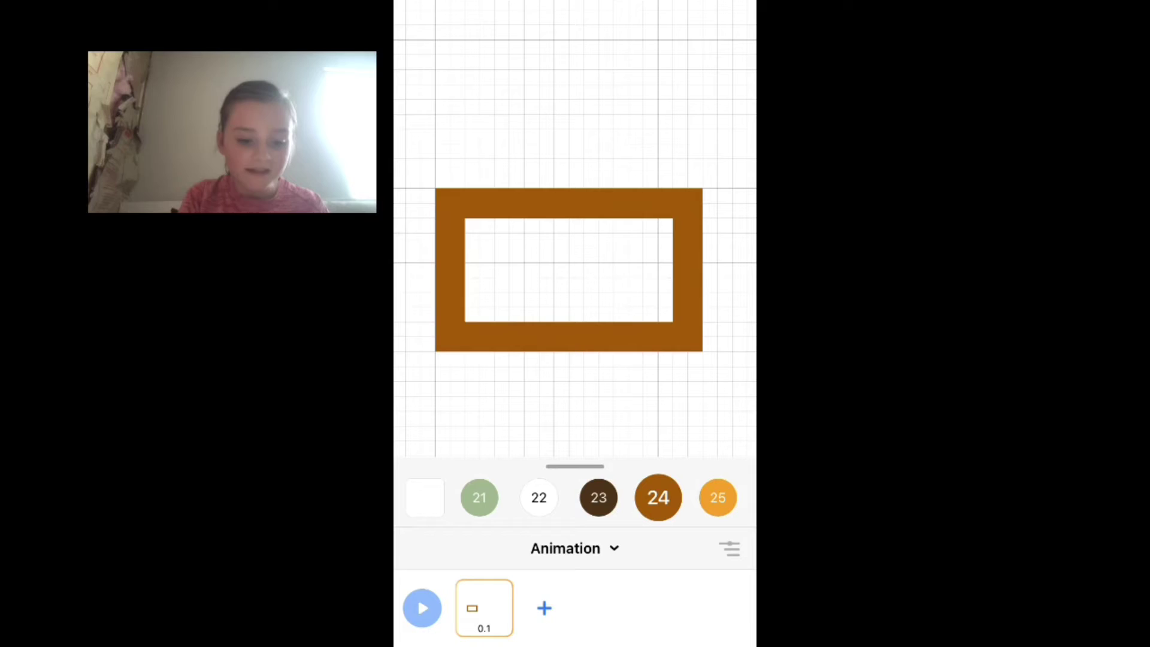
click(598, 497)
scroll(575, 497, left, 5)
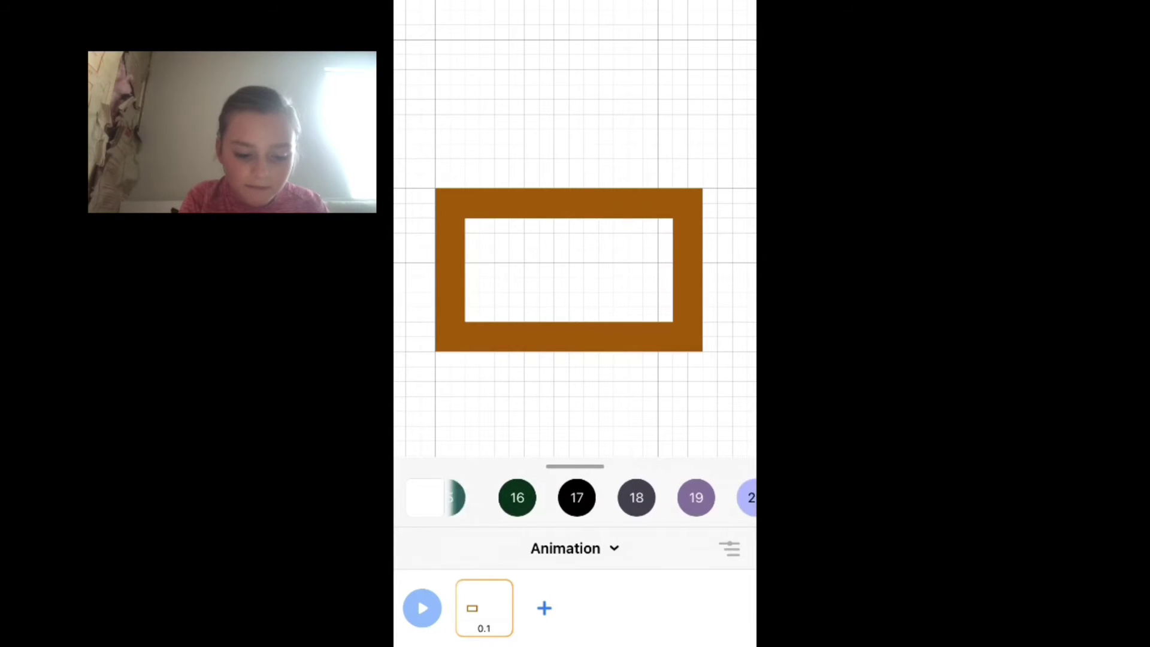
click(539, 497)
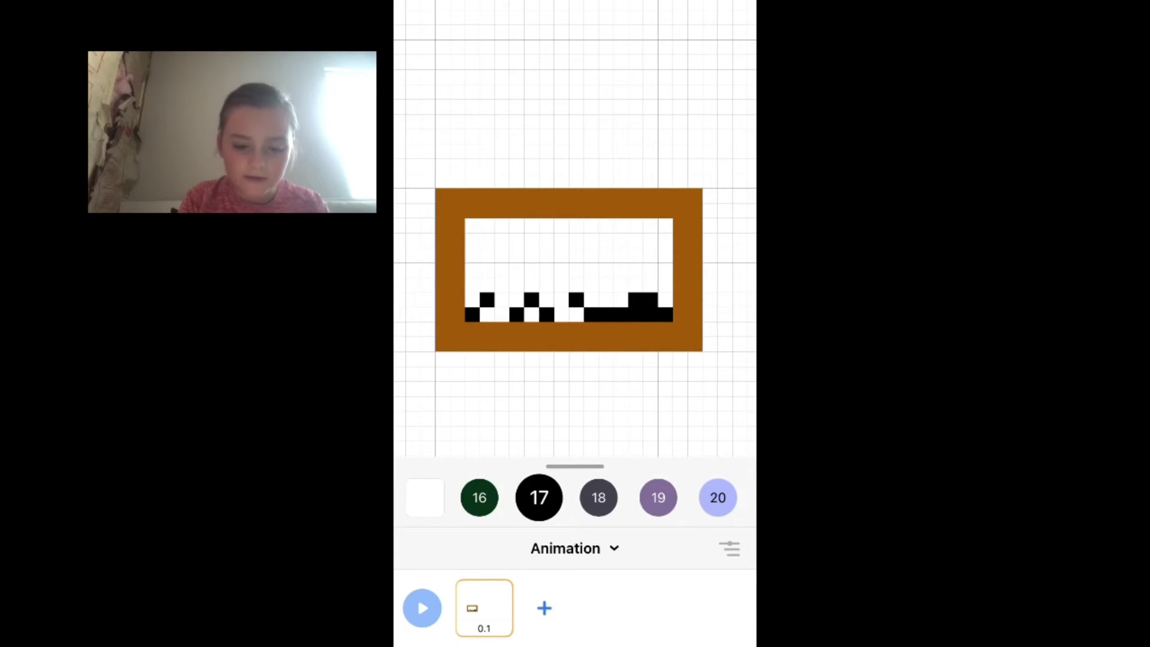
mouse_move(635, 307)
mouse_down()
mouse_move(475, 306)
mouse_move(651, 300)
mouse_up()
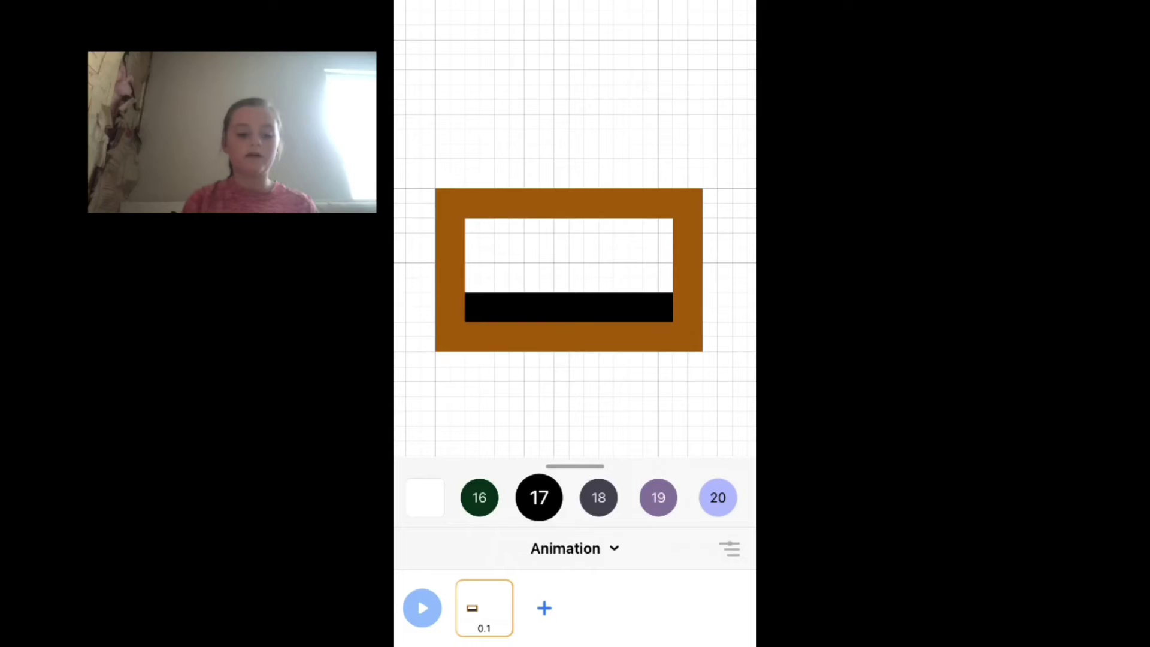
scroll(599, 497, left, 5)
scroll(599, 497, left, 5)
Paint stepped red flames in colour 6 rising above the black coals
click(479, 497)
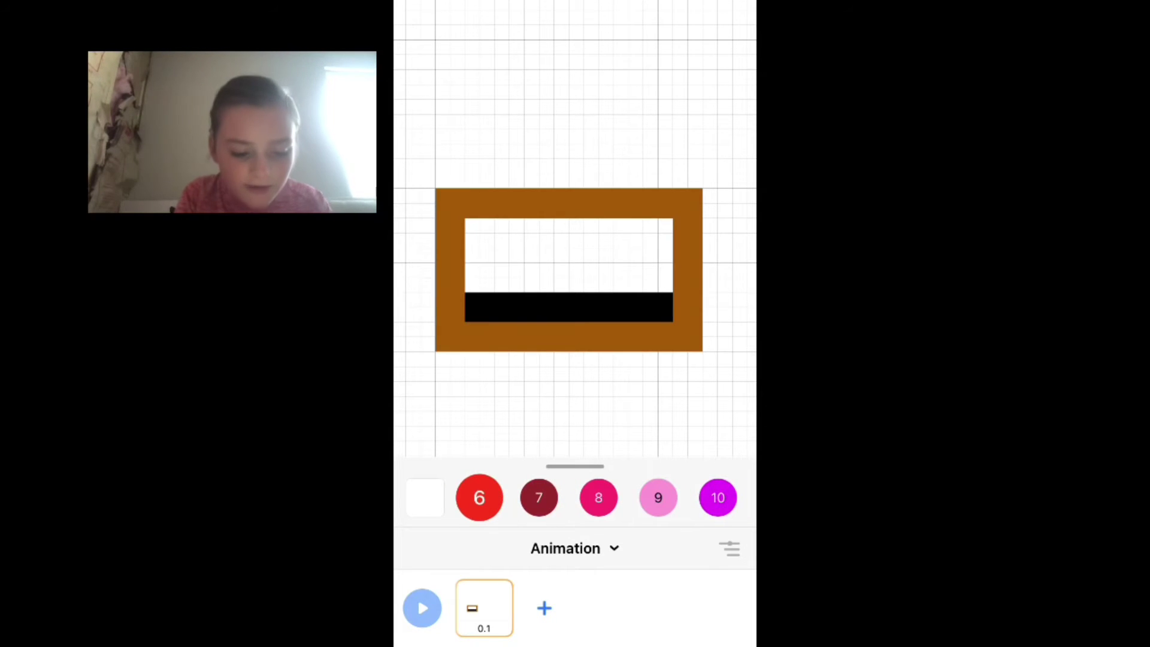
mouse_move(547, 282)
mouse_down()
mouse_move(532, 273)
mouse_move(583, 259)
mouse_move(590, 236)
mouse_move(575, 254)
mouse_move(604, 256)
mouse_move(594, 265)
mouse_move(604, 278)
mouse_move(579, 281)
mouse_move(636, 229)
mouse_move(637, 255)
mouse_move(616, 281)
mouse_move(628, 273)
mouse_up()
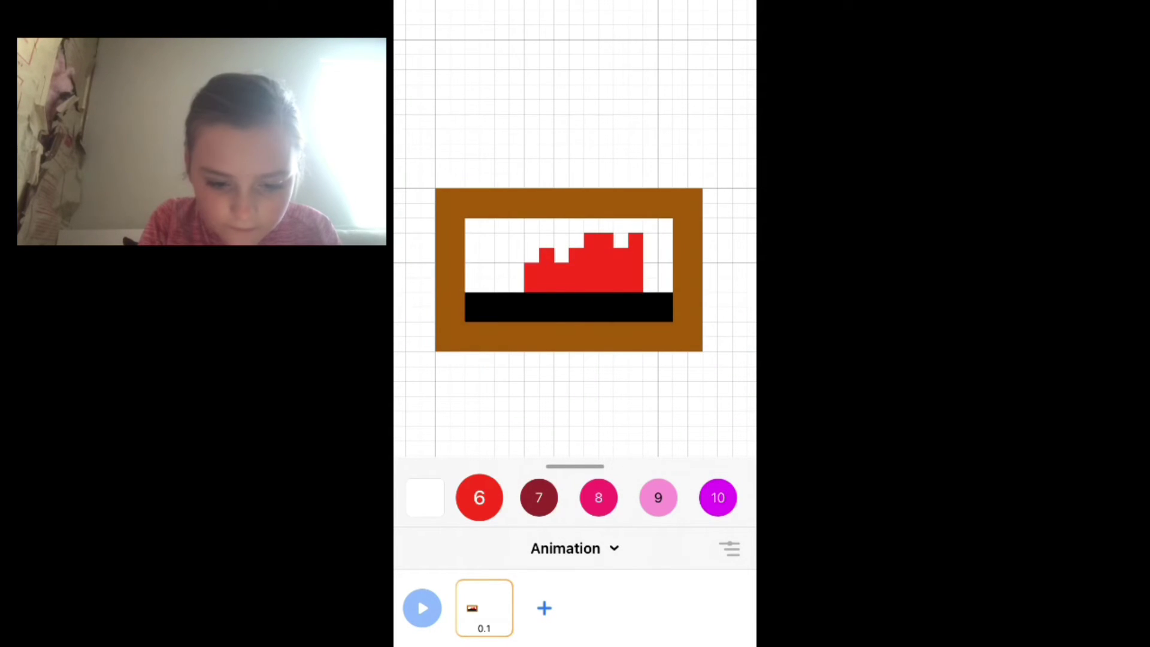
drag(502, 299, 487, 284)
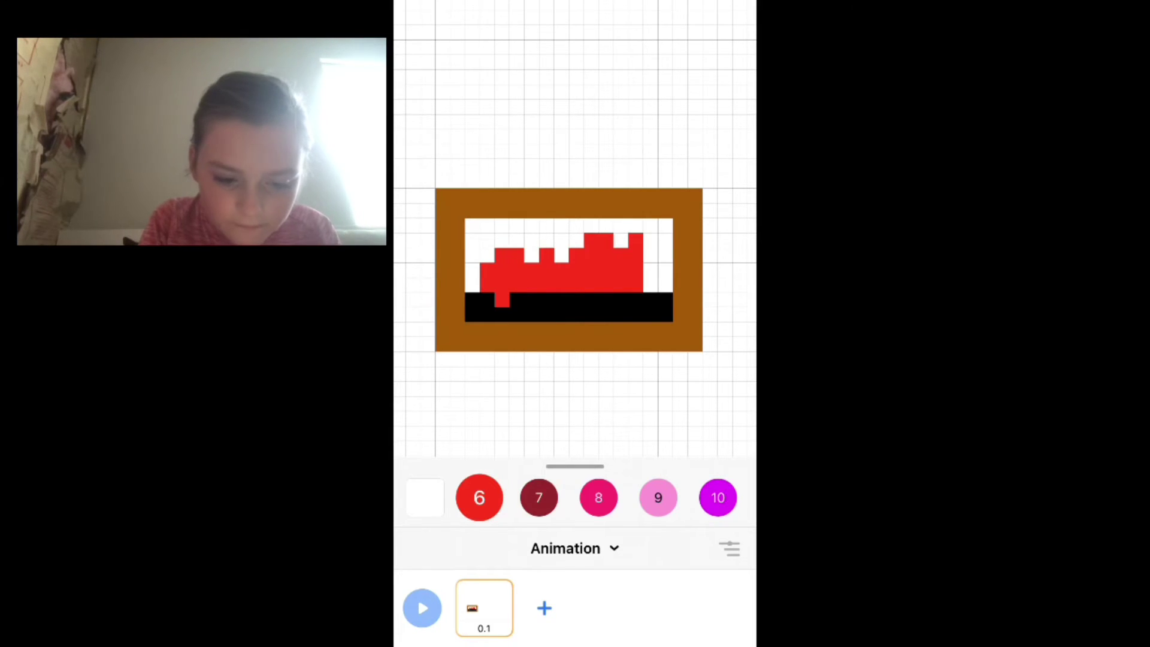
click(488, 255)
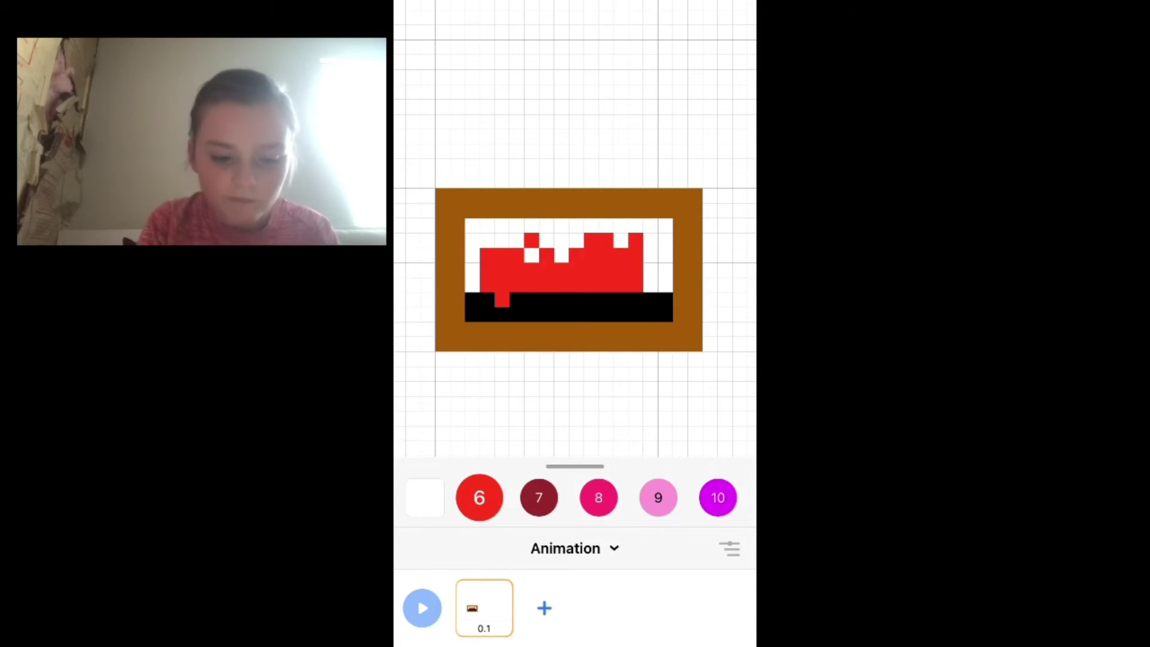
Add a few red ember pixels among the black coals
click(547, 314)
click(606, 315)
click(606, 300)
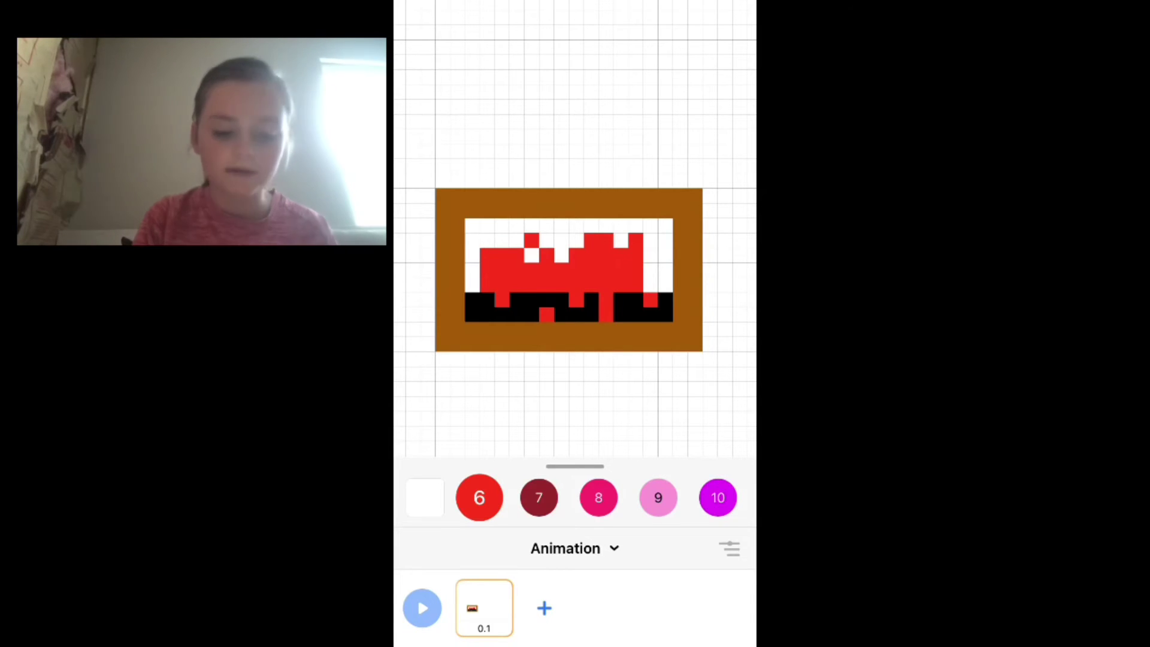
scroll(575, 498, left, 1)
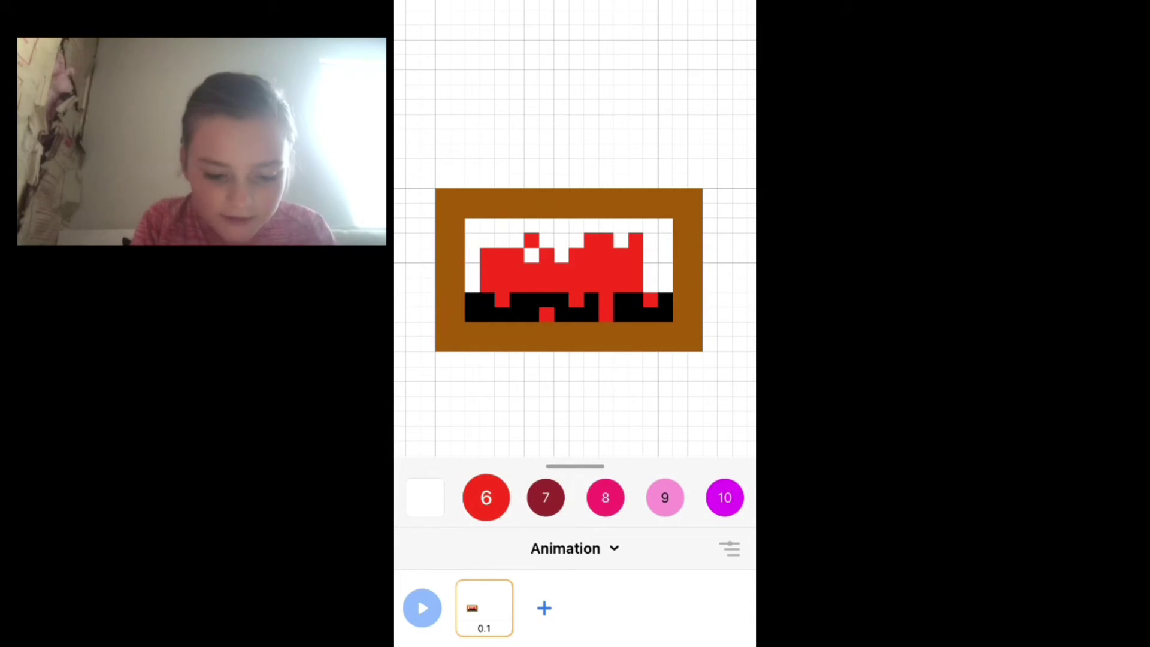
scroll(575, 498, right, 5)
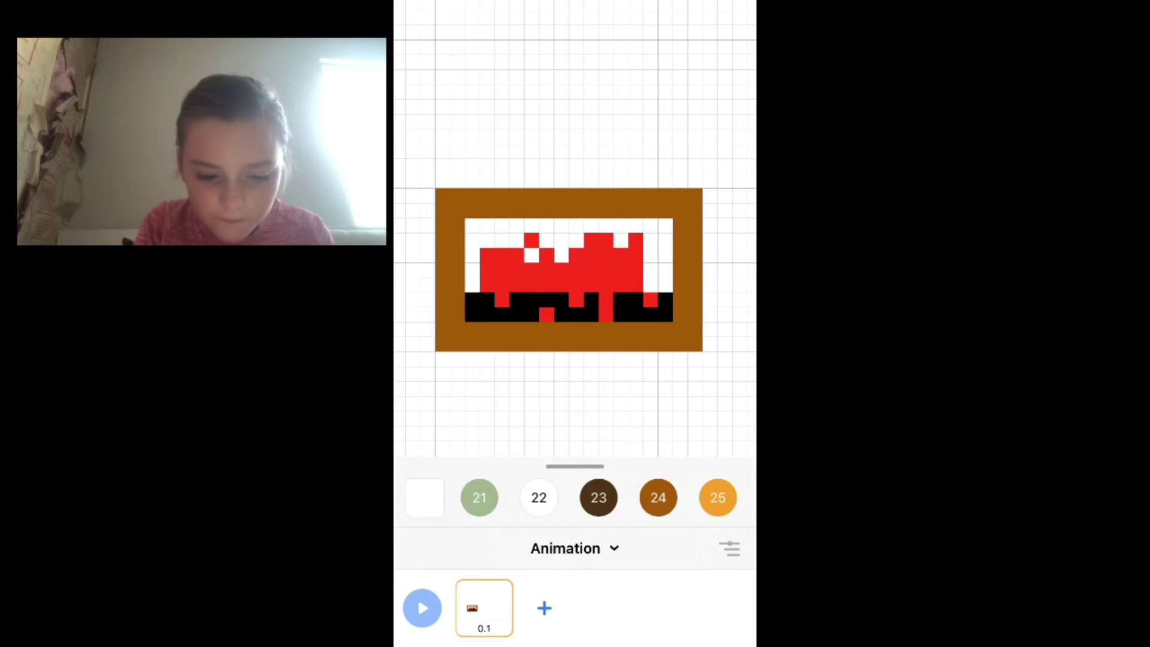
Edge the red fire with orange colour 25 flames, then add a second 0.1 frame
click(718, 498)
mouse_move(472, 255)
mouse_down()
mouse_move(493, 269)
mouse_move(513, 240)
mouse_move(631, 240)
mouse_move(651, 291)
mouse_up()
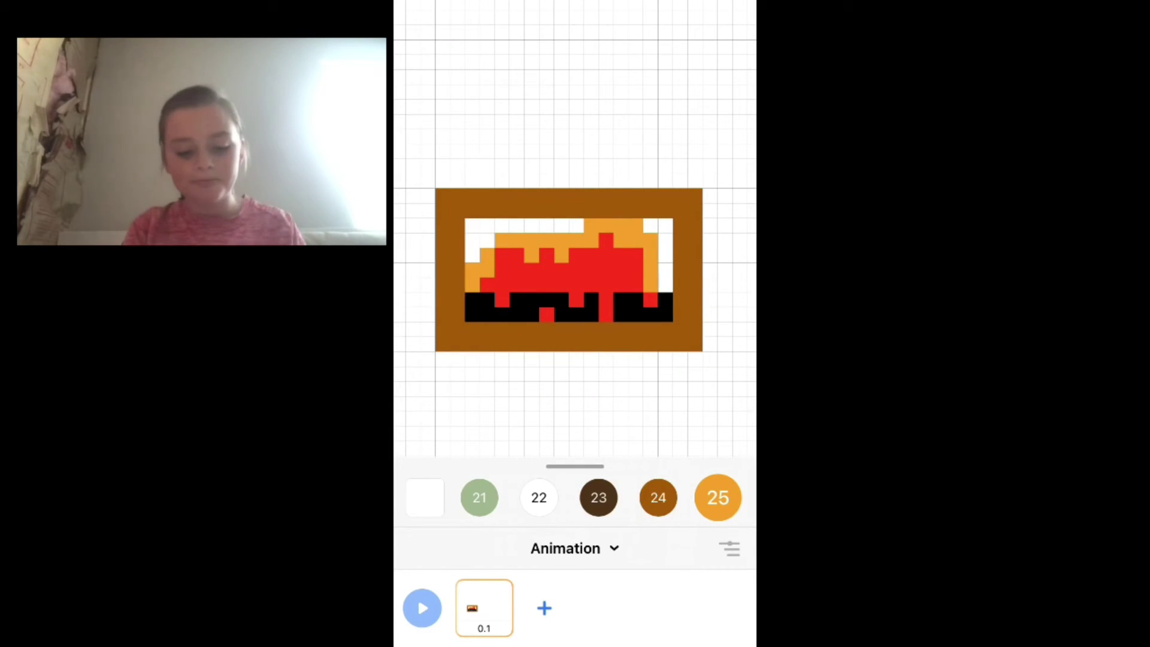
click(574, 548)
click(569, 624)
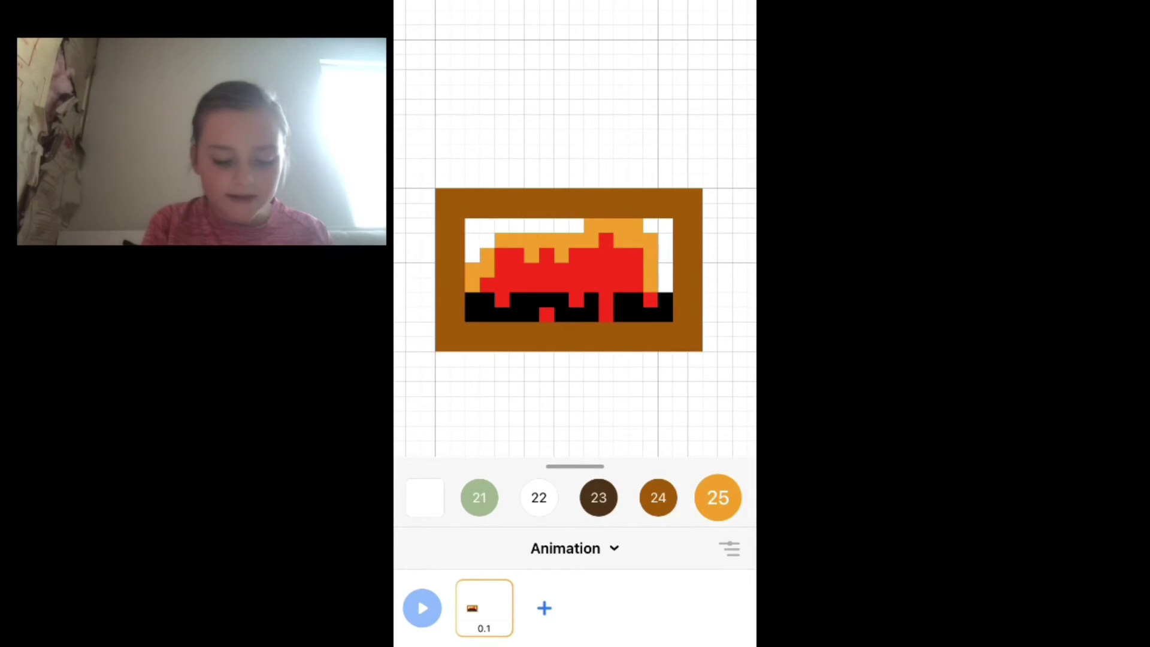
click(544, 608)
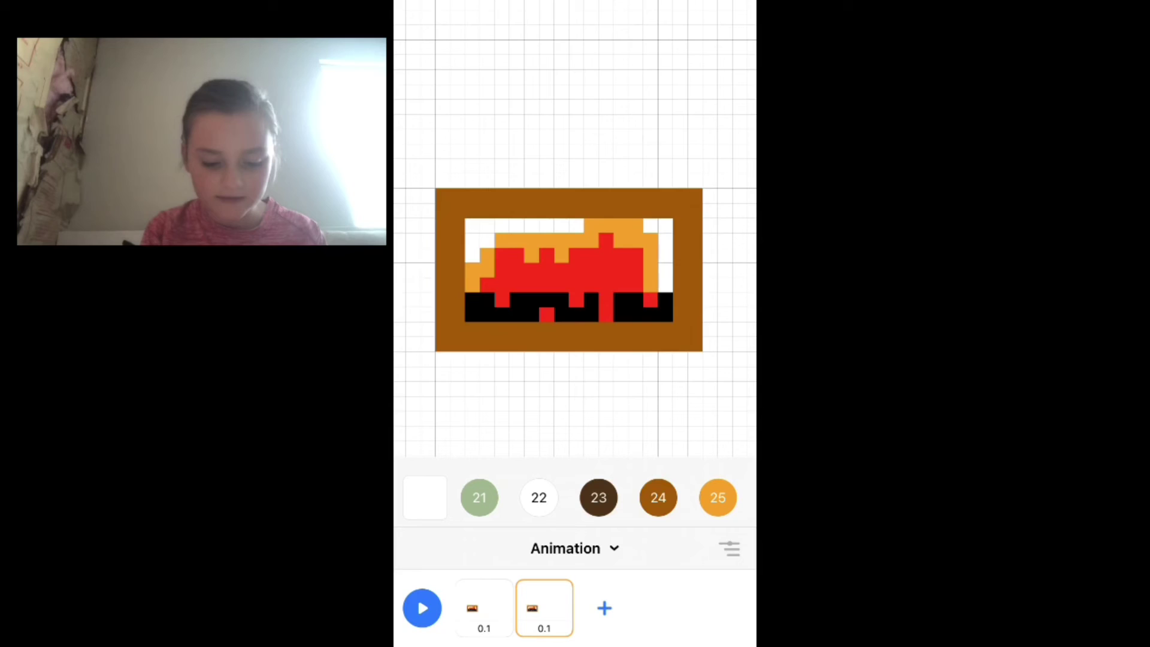
On frame 2, erase the flames and fill the coal row gaps with black colour 17
mouse_move(478, 210)
mouse_down()
mouse_move(486, 196)
mouse_move(641, 210)
mouse_move(516, 187)
mouse_move(647, 176)
mouse_move(611, 156)
mouse_move(578, 164)
mouse_move(527, 203)
mouse_move(530, 271)
mouse_up()
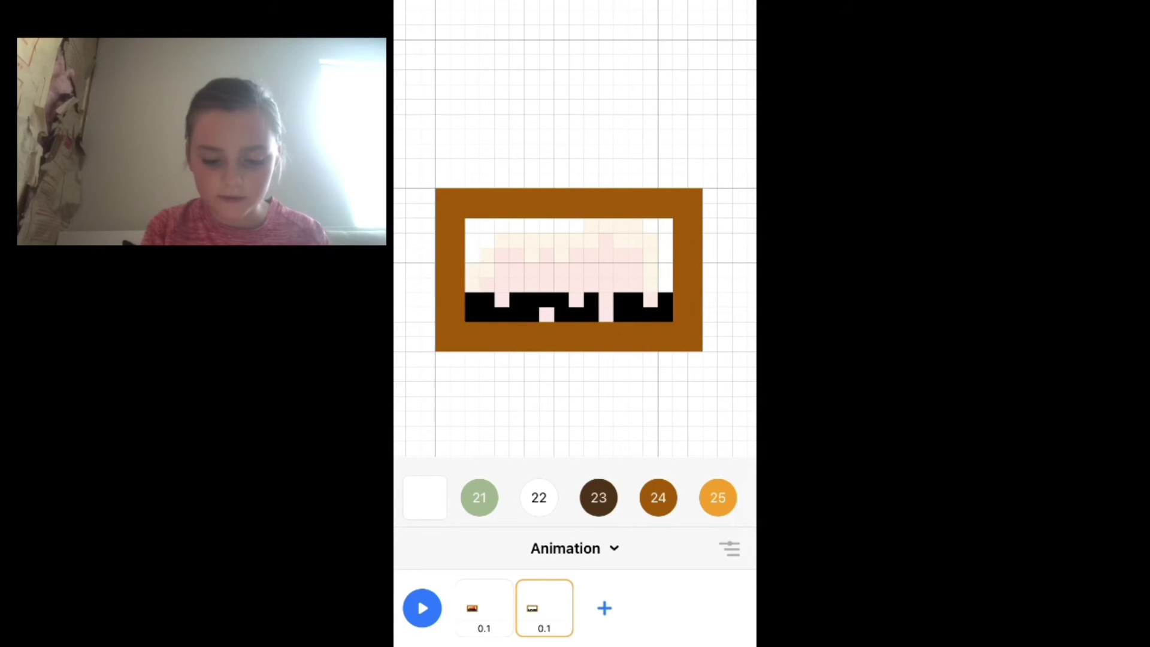
click(718, 497)
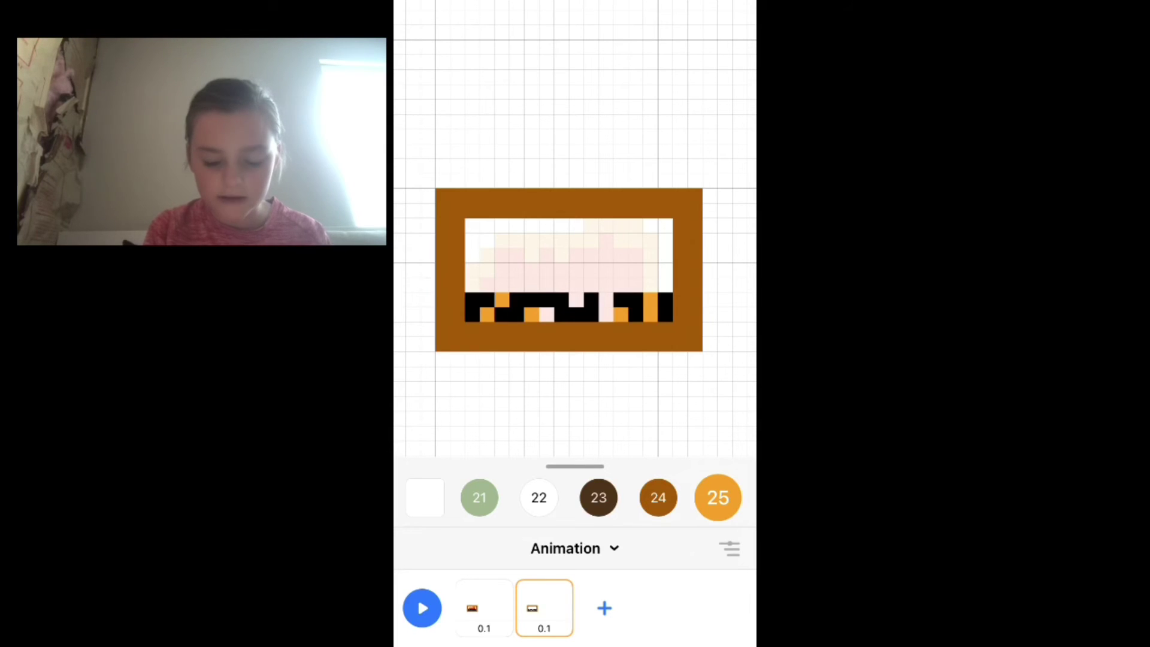
drag(510, 497, 689, 497)
click(538, 498)
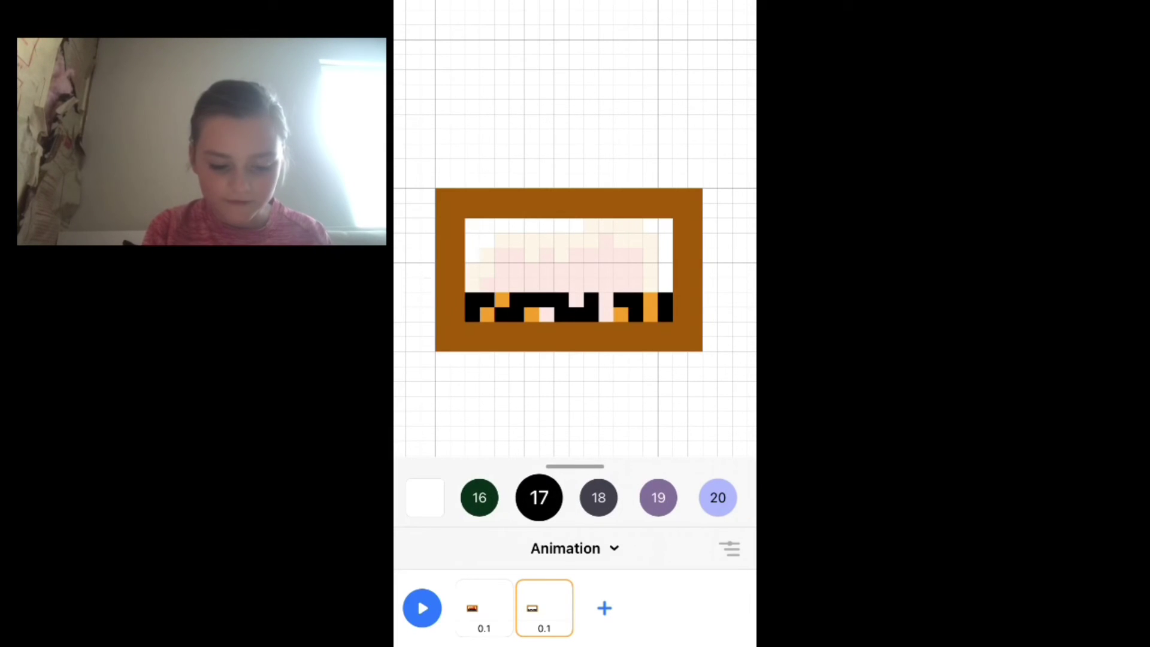
mouse_move(547, 318)
mouse_down()
mouse_move(616, 299)
mouse_move(608, 320)
mouse_move(620, 315)
mouse_up()
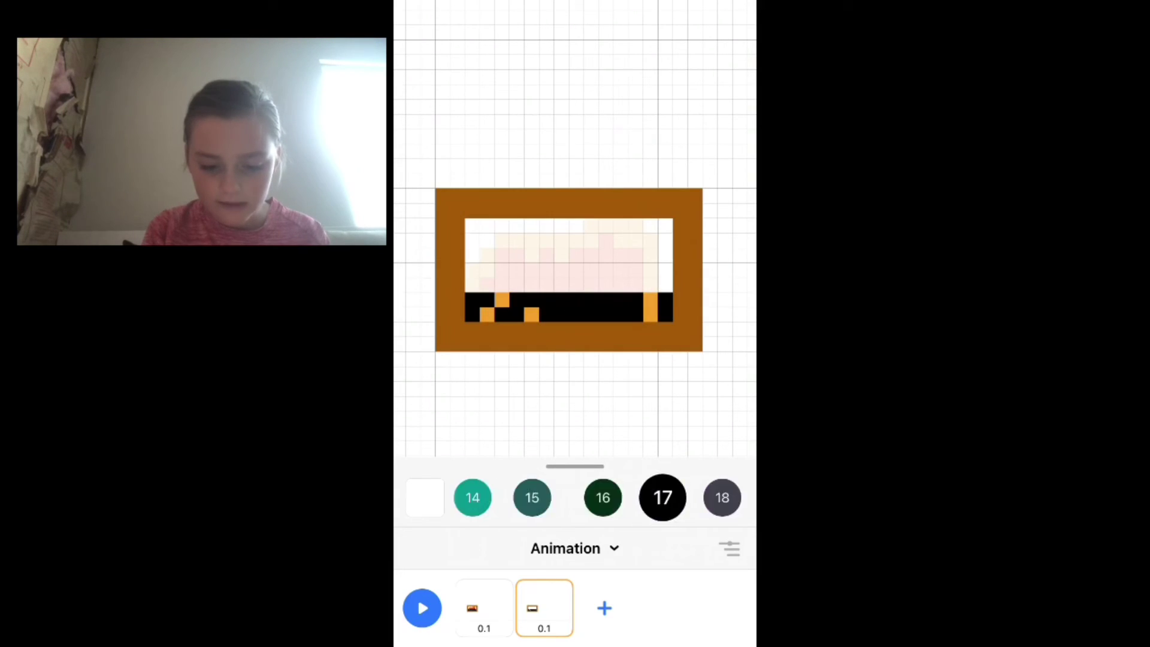
Dot orange colour 25 embers into the black coals
click(718, 497)
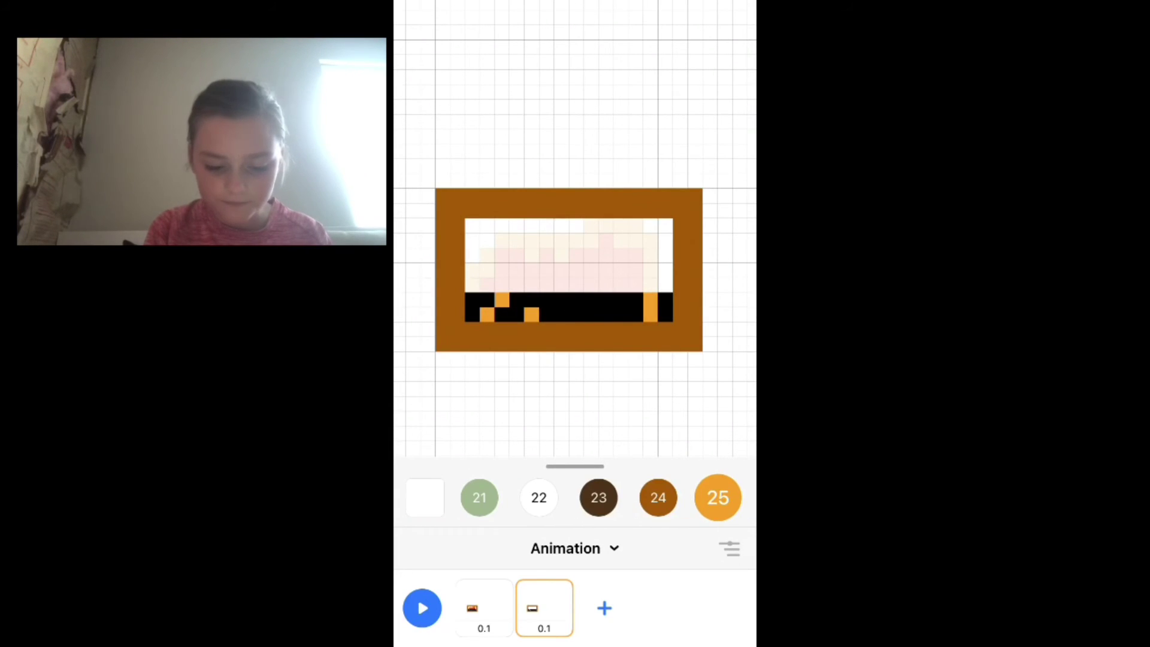
click(577, 300)
click(592, 315)
click(636, 300)
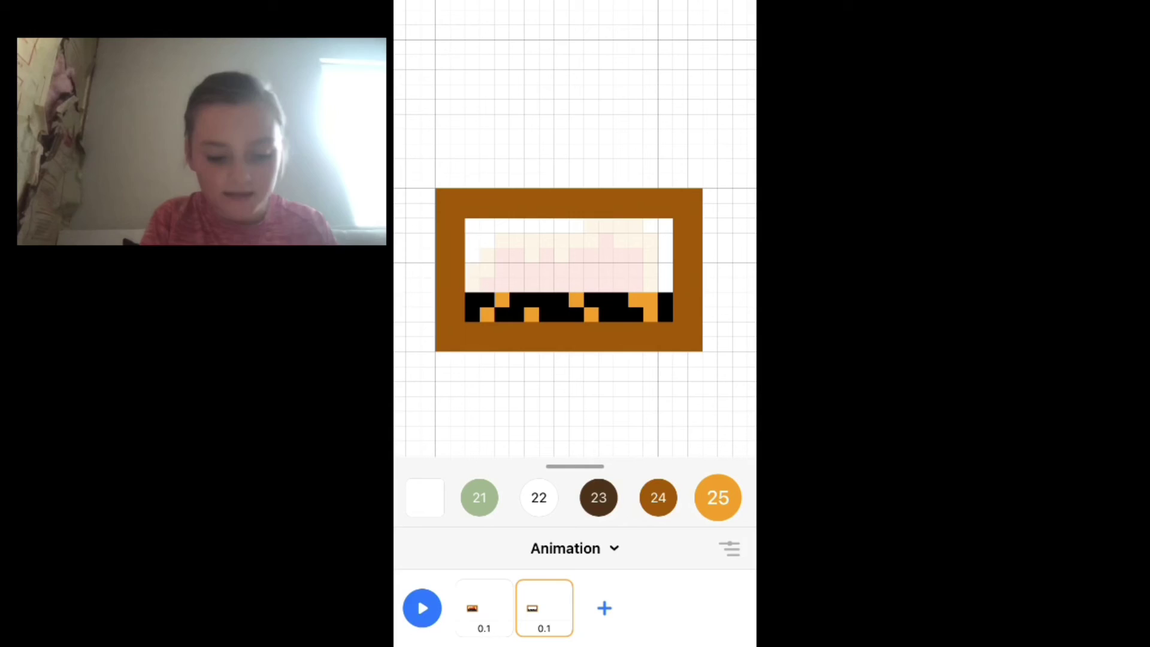
scroll(575, 497, right, 5)
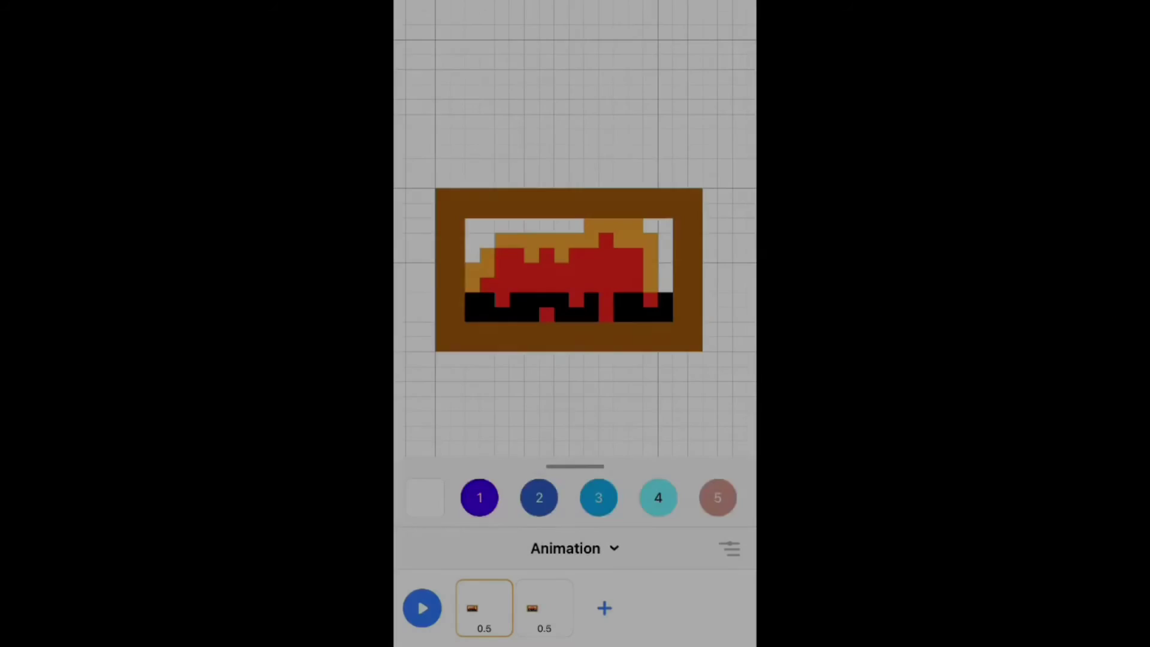
In frame 1, paint black colour 17 knobs along the fireplace's top edge
scroll(575, 497, right, 10)
scroll(576, 497, left, 3)
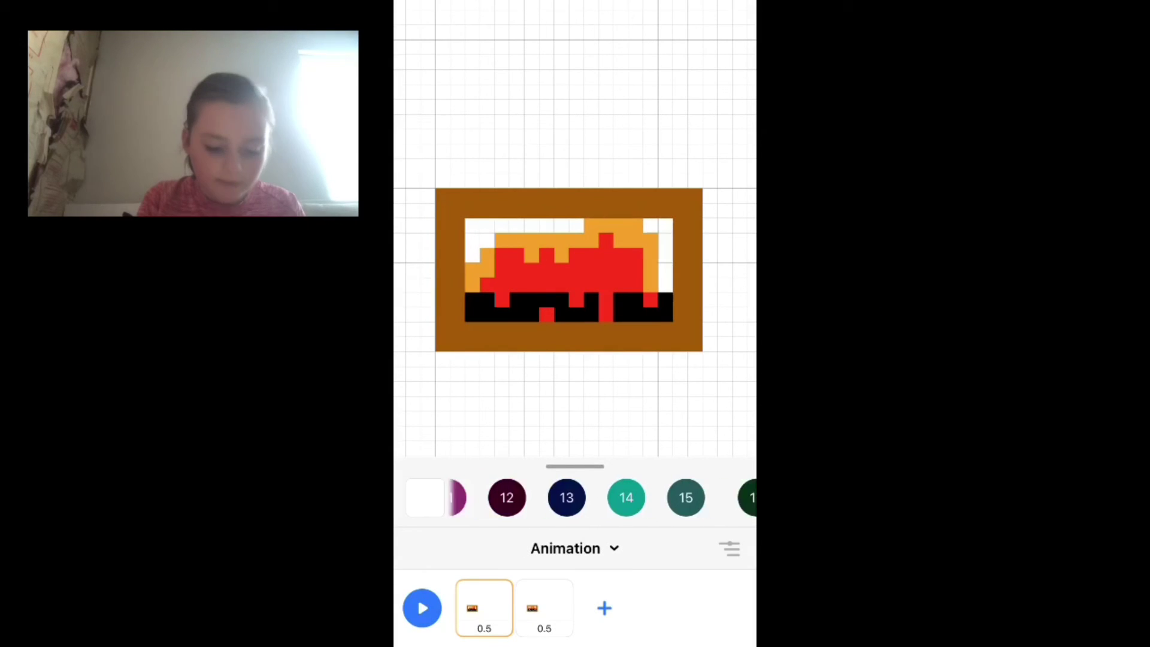
scroll(575, 498, right, 10)
scroll(575, 497, left, 3)
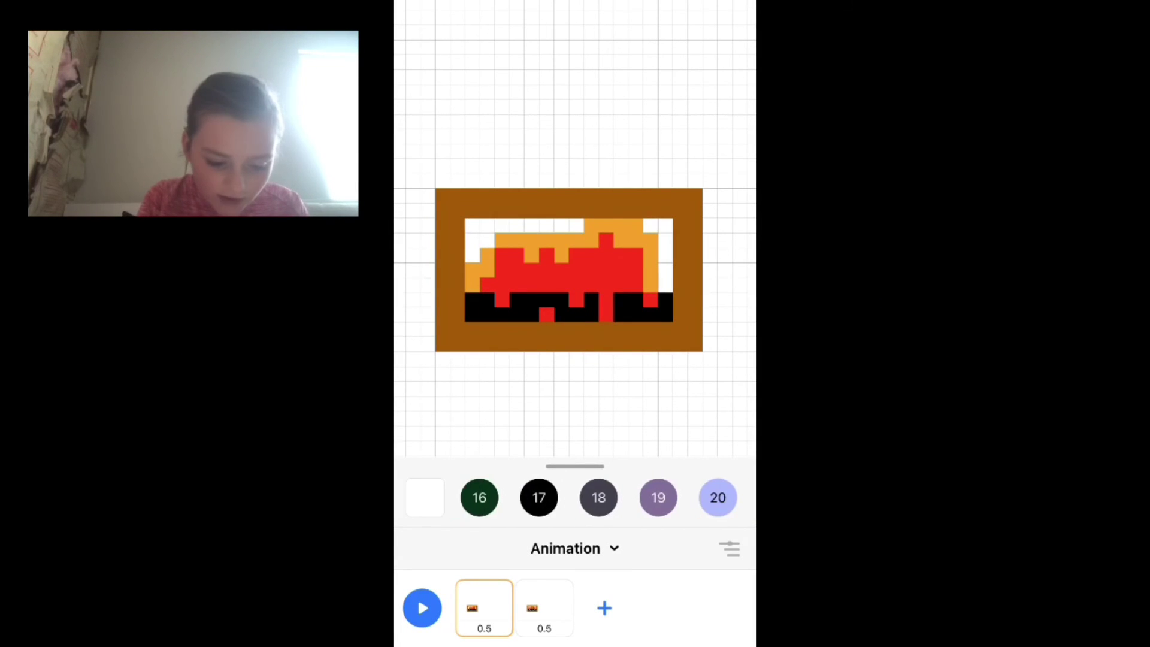
click(539, 498)
click(635, 195)
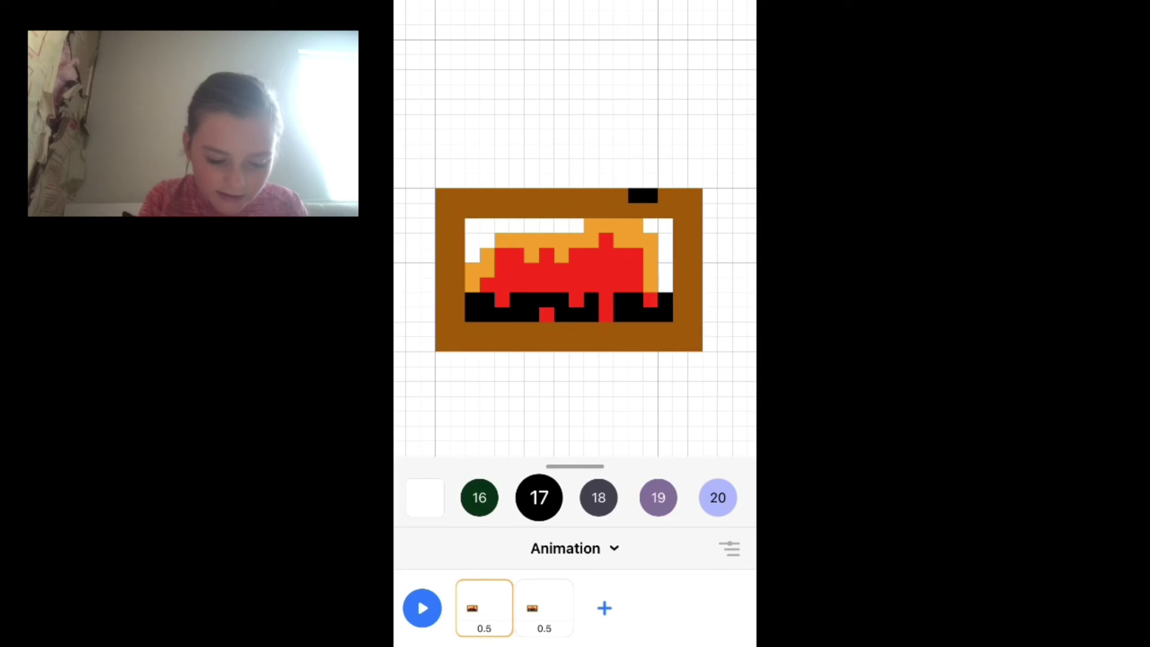
click(591, 195)
click(576, 196)
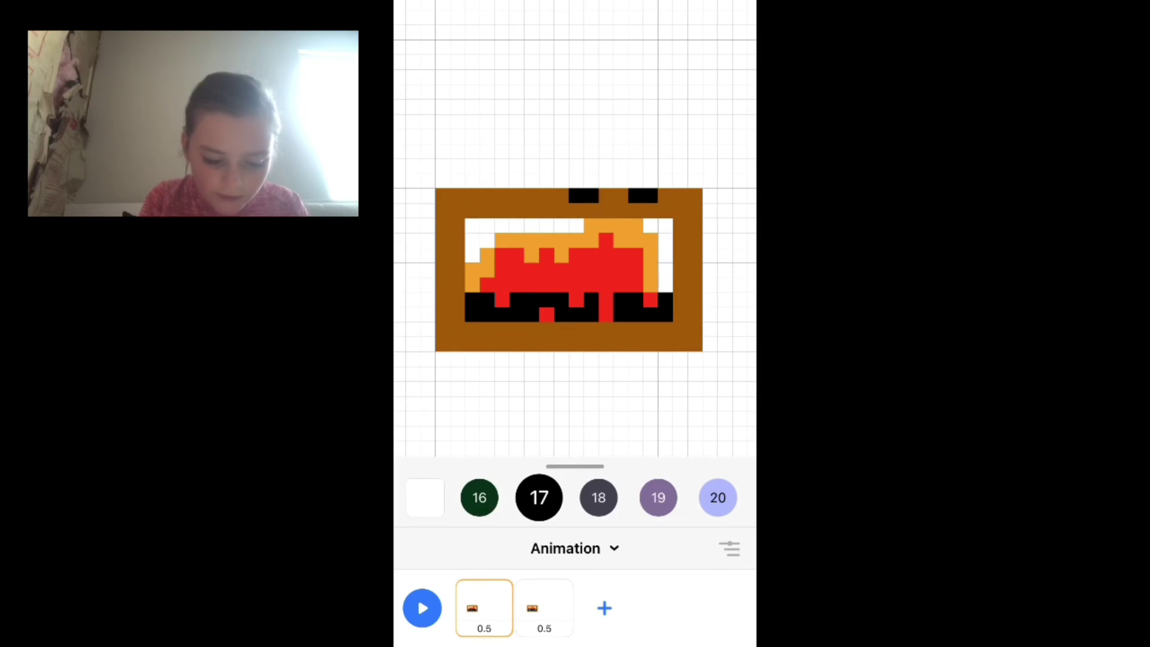
click(488, 181)
click(502, 181)
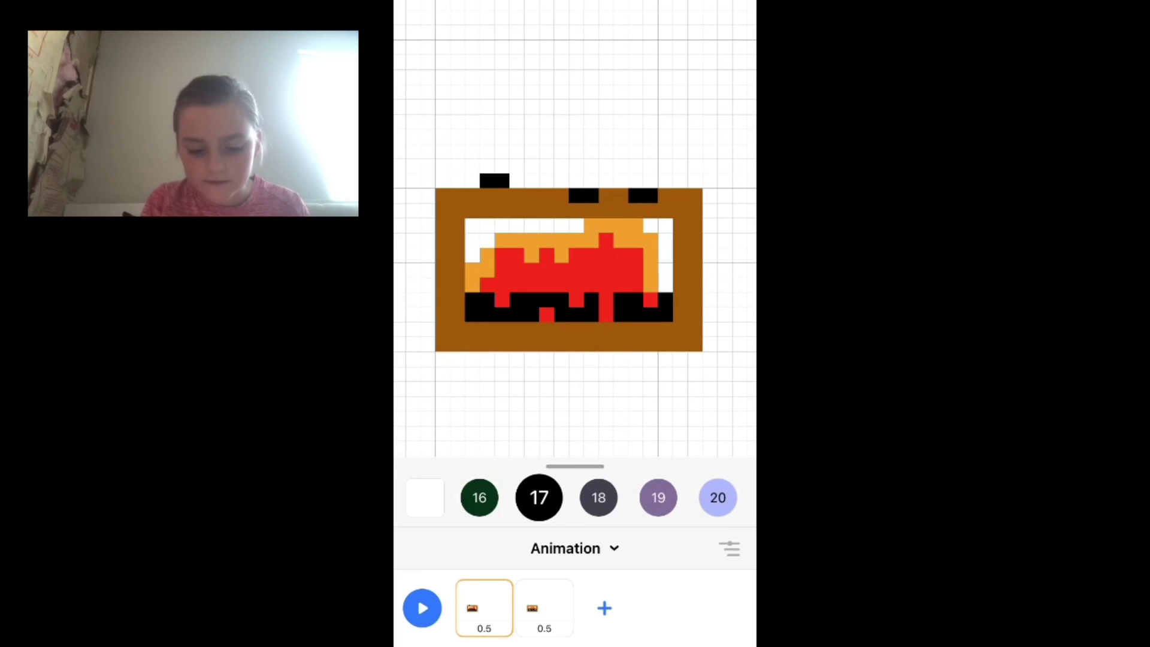
In frame 2, paint a 2x2 black top-left knob and the other top-edge knobs
click(544, 608)
click(487, 181)
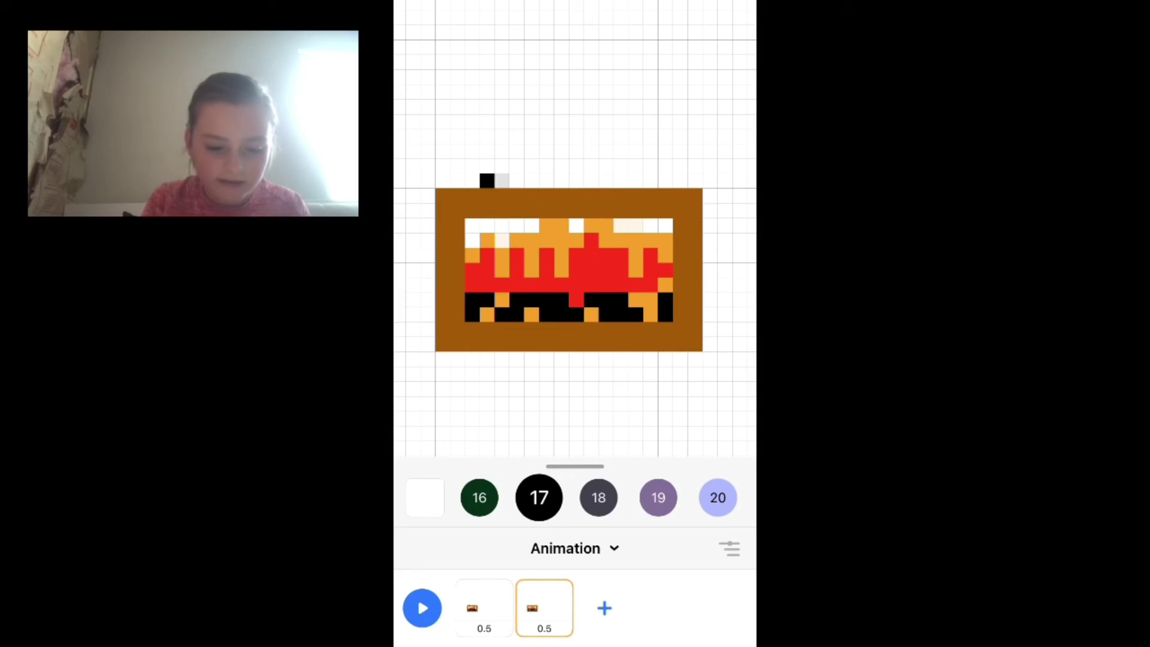
click(502, 181)
click(487, 196)
click(502, 195)
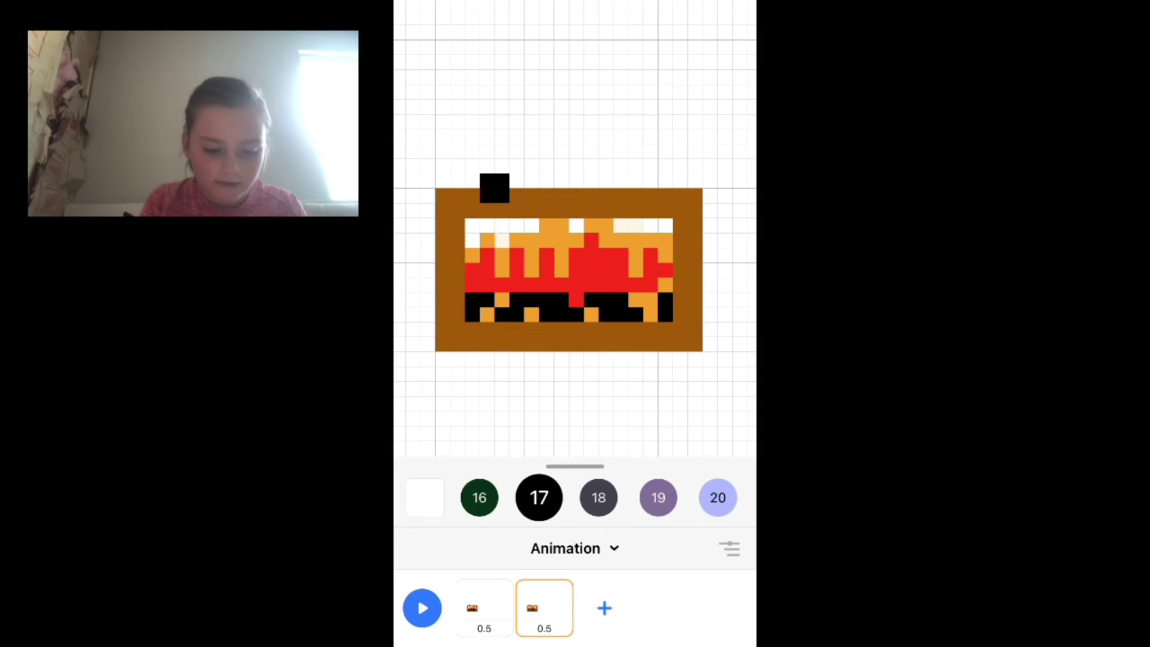
click(484, 608)
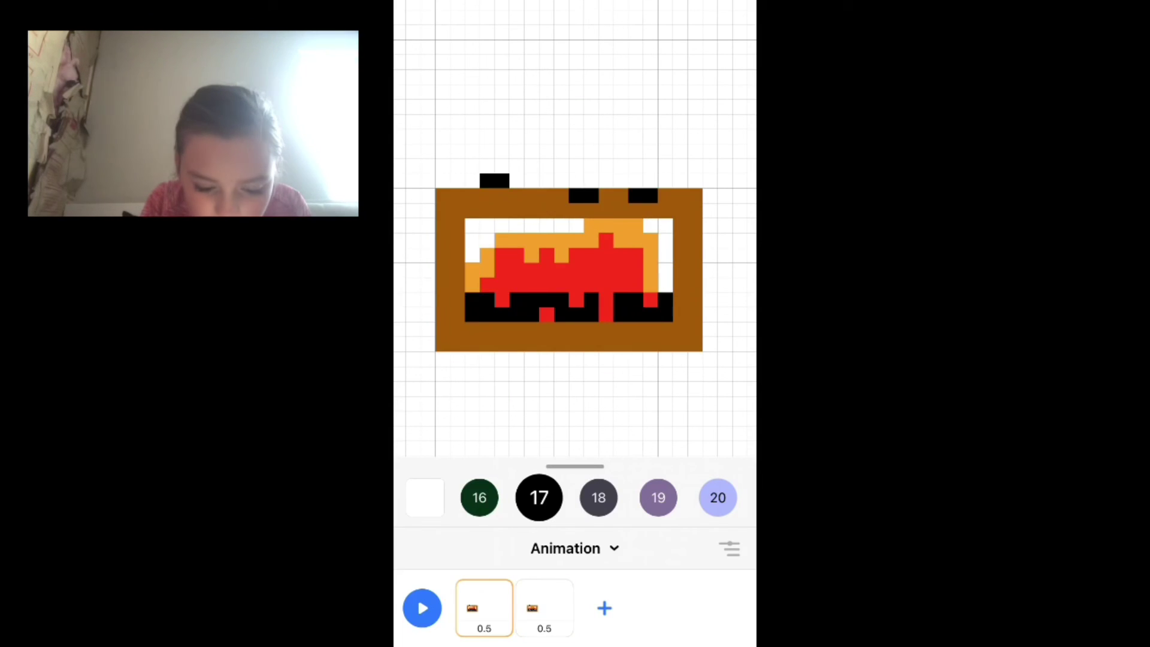
click(544, 608)
click(636, 195)
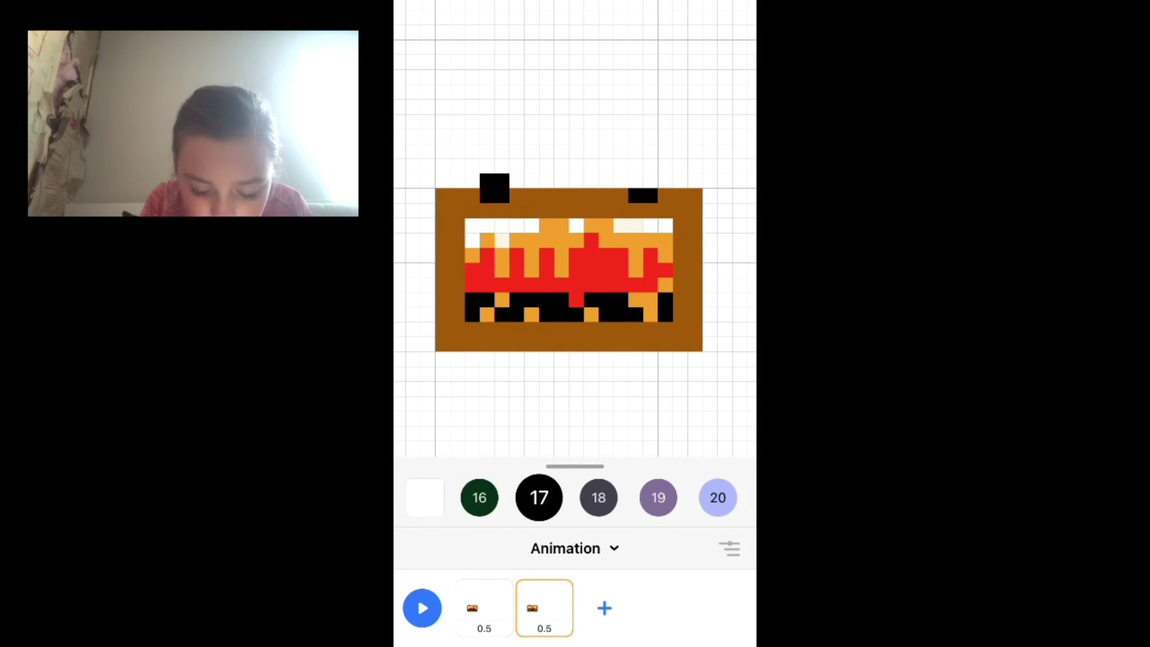
click(575, 196)
click(591, 195)
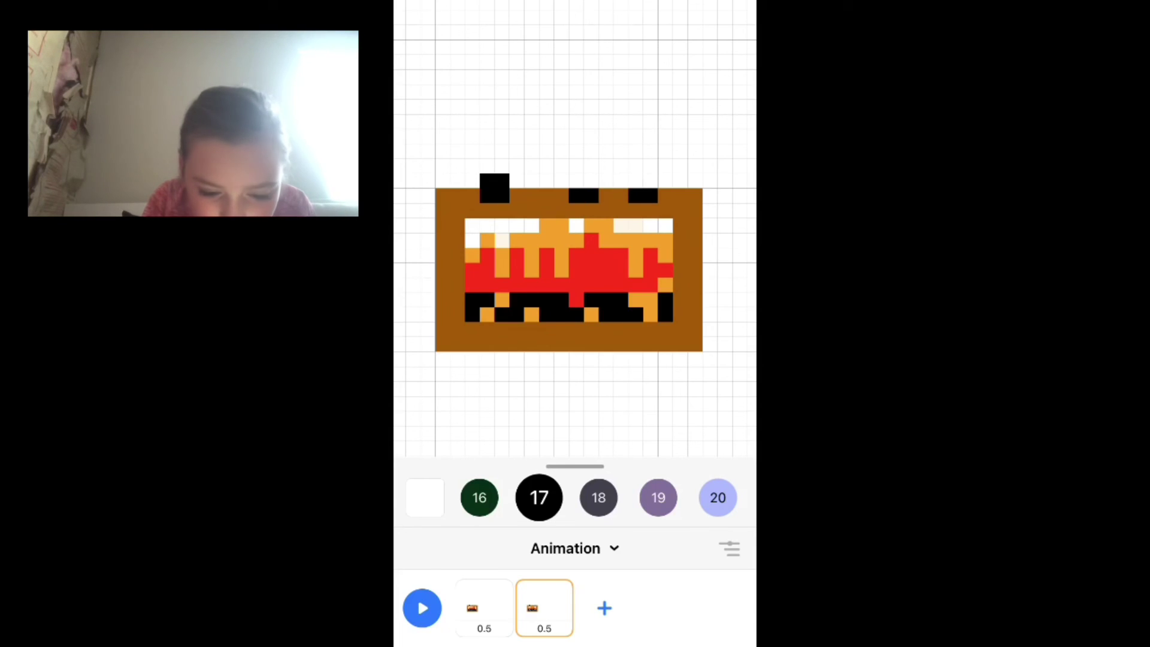
Compare the frames, complete frame 1's top-left knob, and play the animation
click(485, 608)
click(544, 608)
click(484, 608)
click(544, 608)
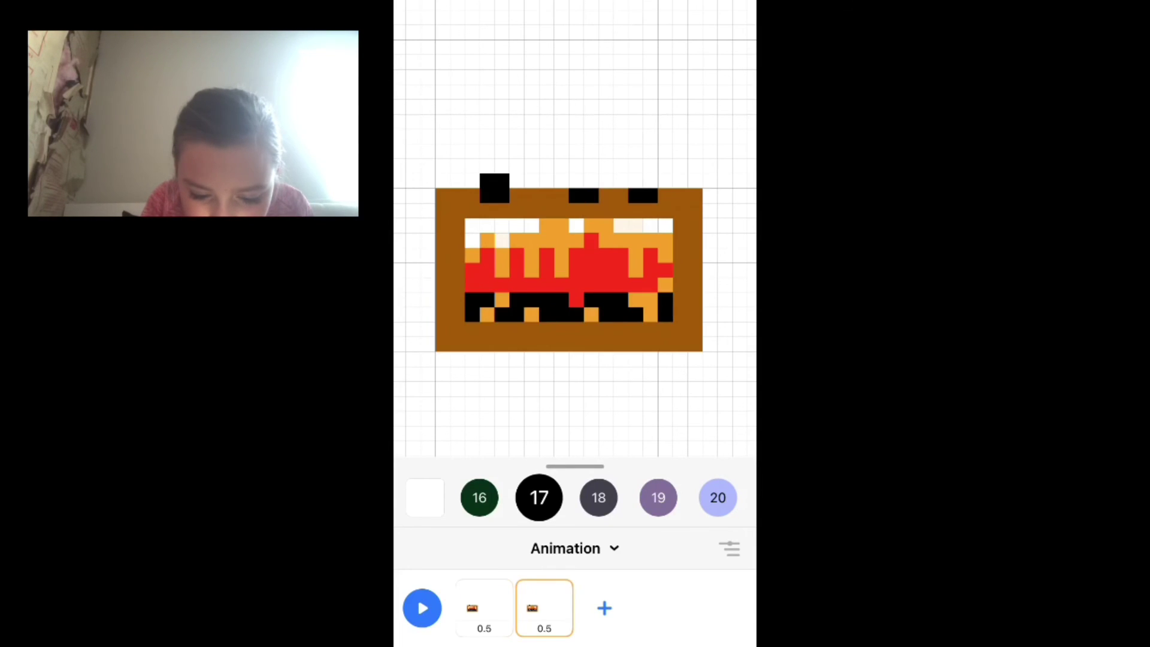
click(484, 608)
click(502, 195)
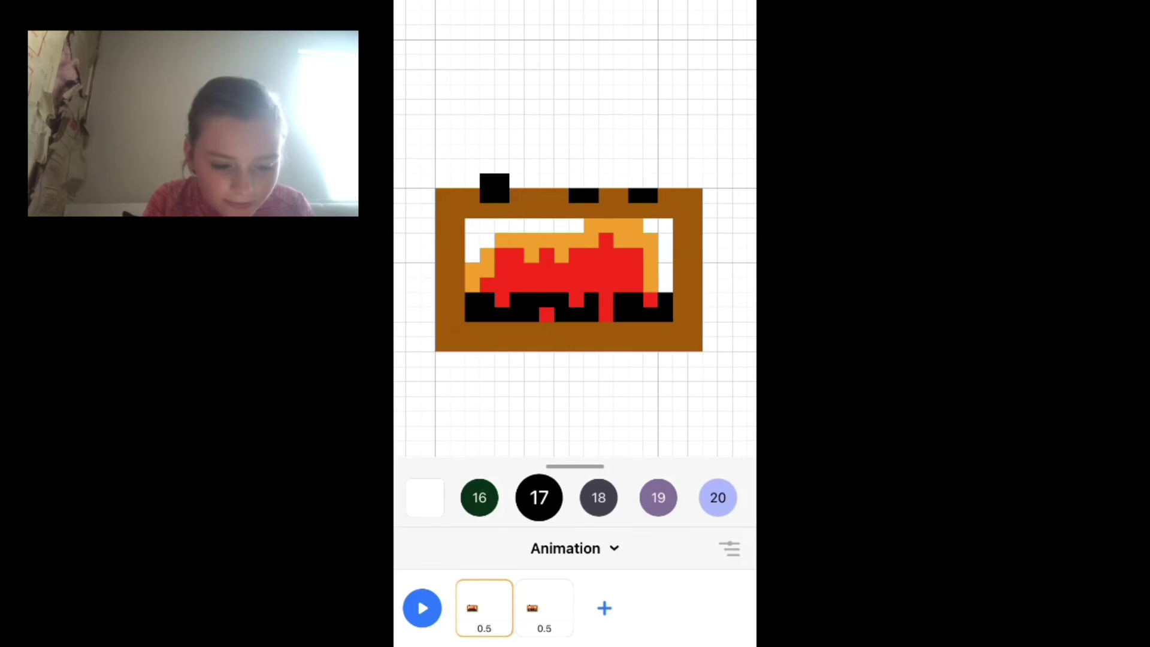
click(423, 608)
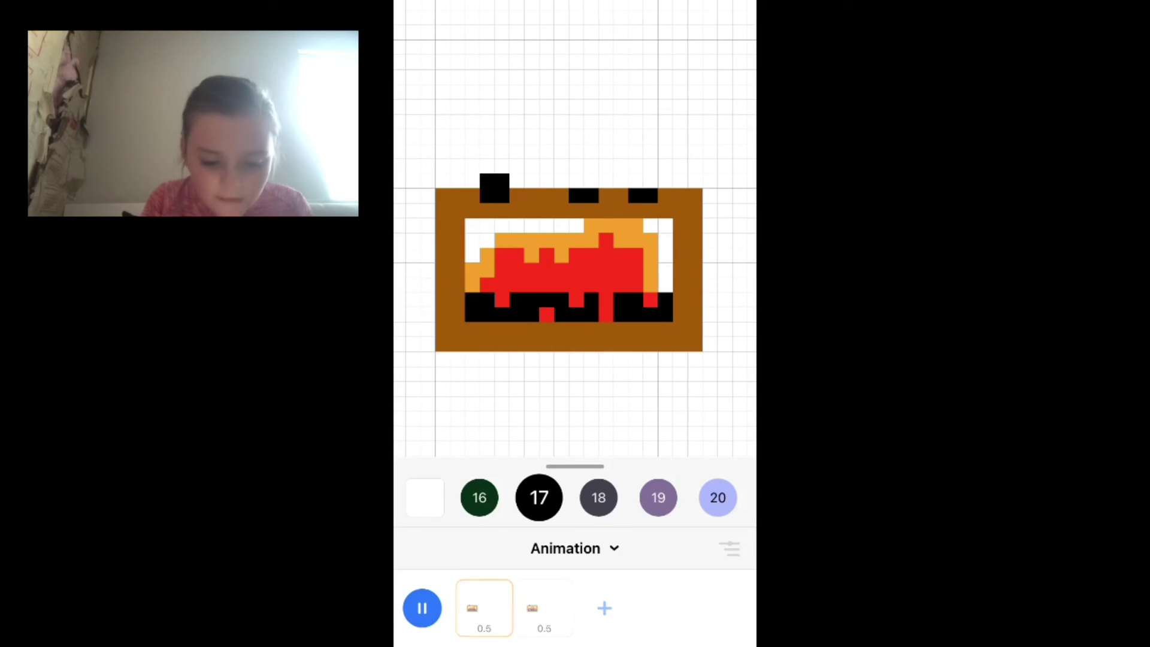